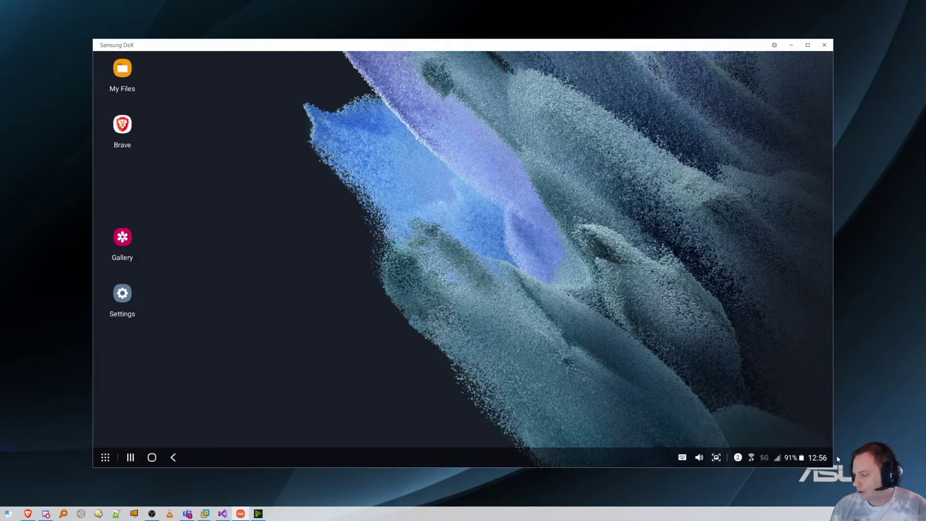
left_click(791, 457)
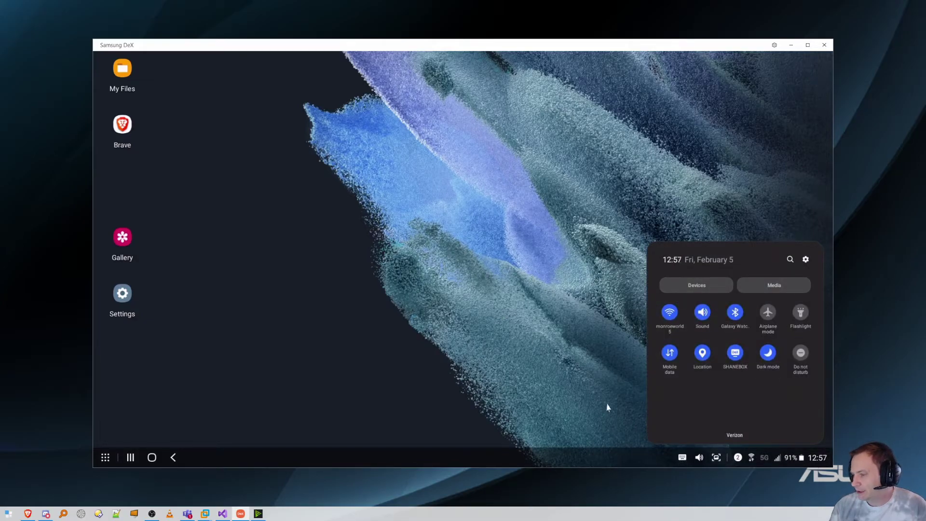
left_click(608, 407)
double_click(130, 239)
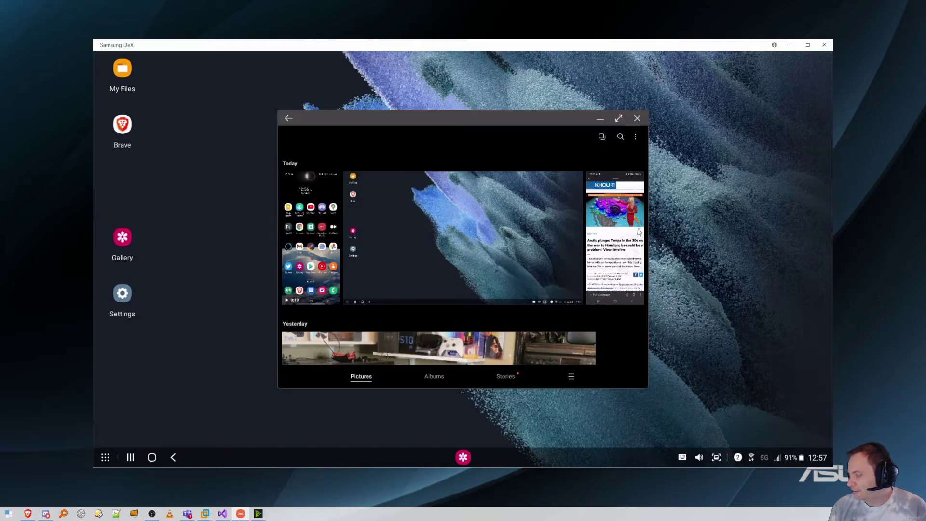
scroll(428, 327, "down", 1)
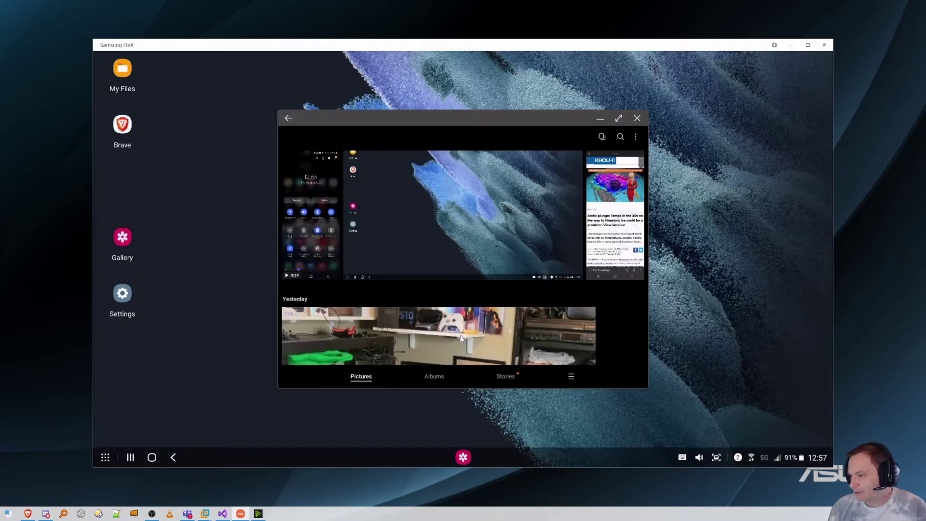
scroll(461, 337, "up", 3)
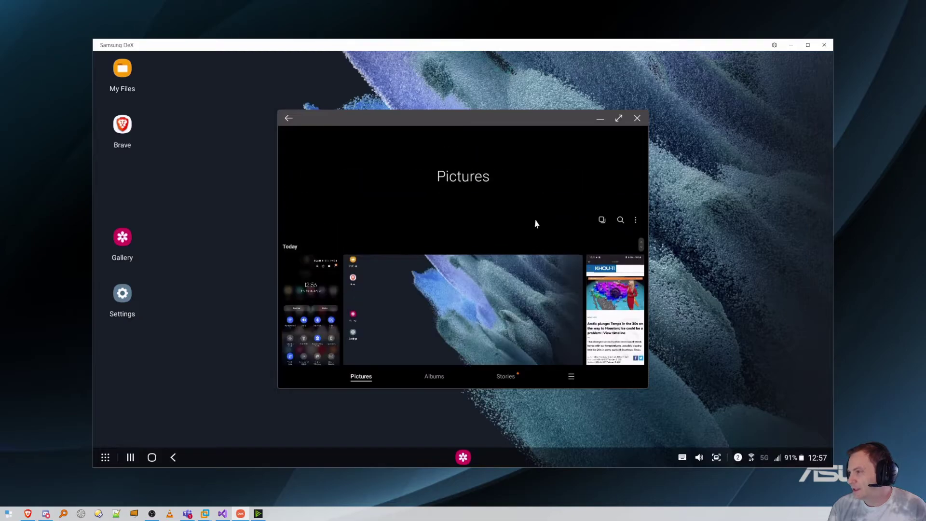
left_click(636, 118)
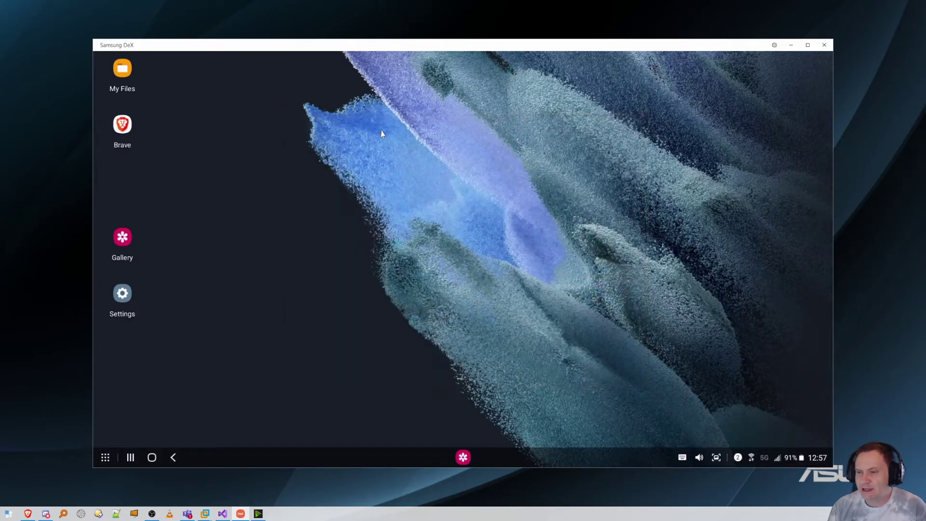
double_click(131, 129)
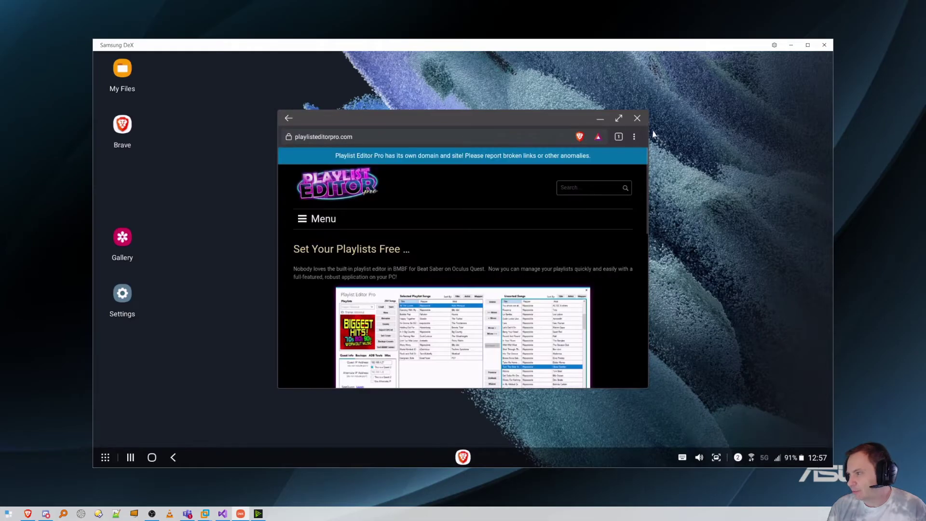
left_click(619, 118)
scroll(615, 200, "down", 1)
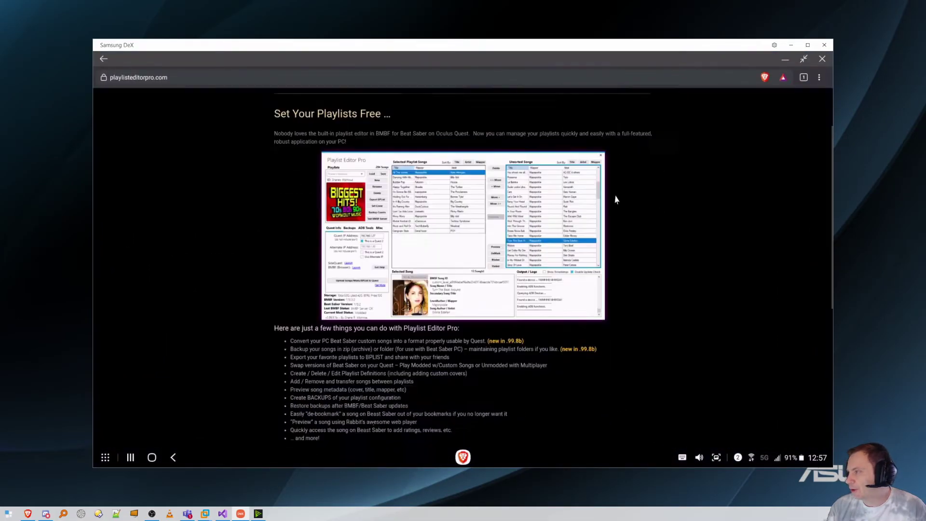
scroll(615, 200, "down", 1)
scroll(616, 199, "down", 3)
scroll(616, 200, "up", 5)
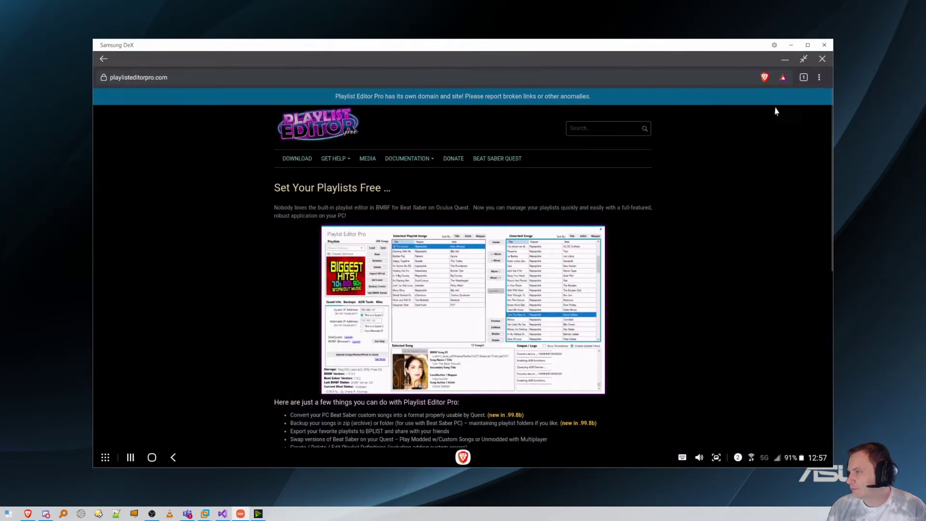
left_click(820, 60)
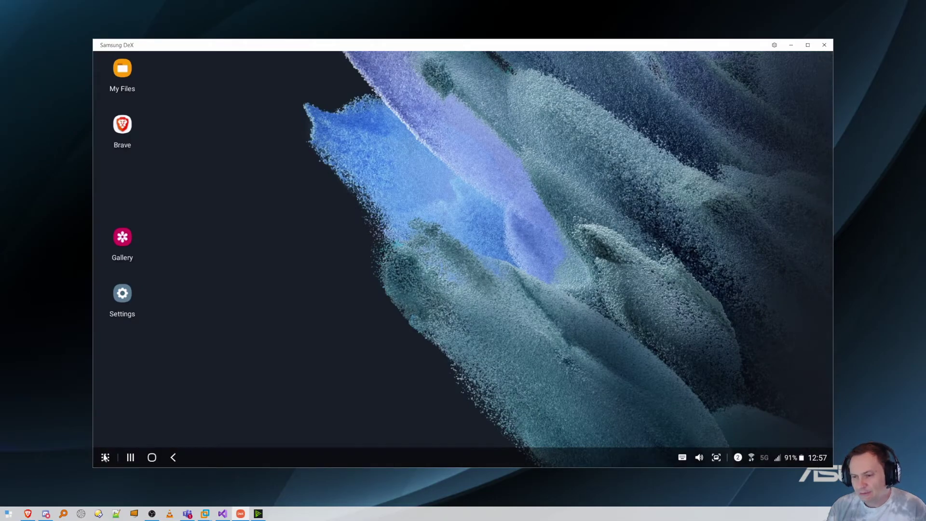
left_click(104, 457)
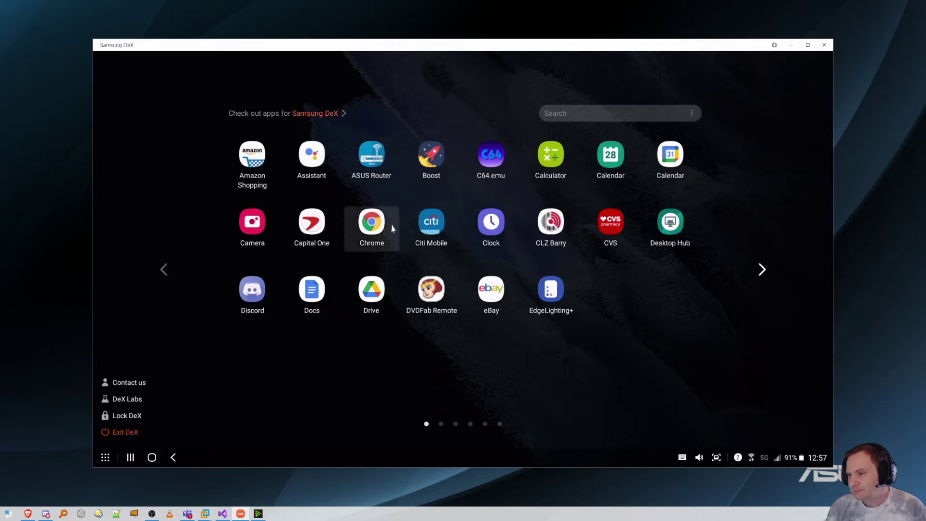
scroll(390, 227, "down", 1)
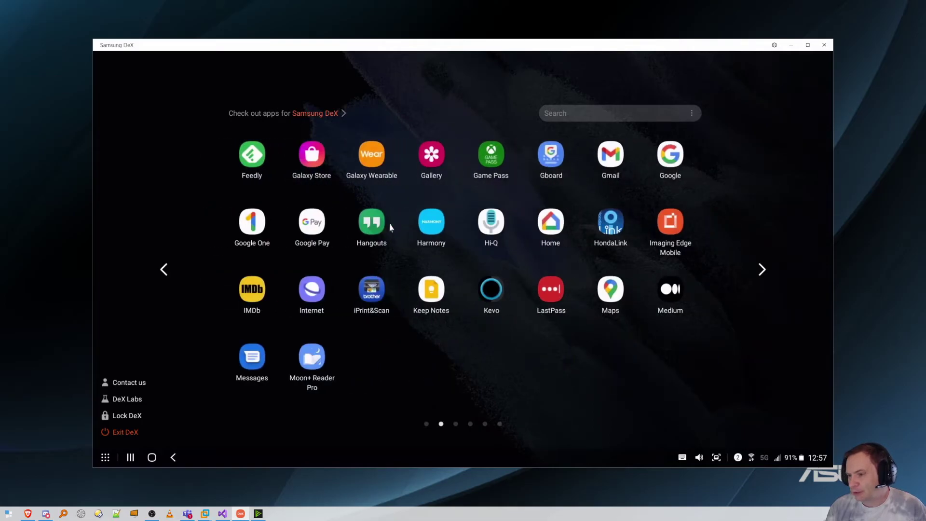
scroll(391, 227, "down", 1)
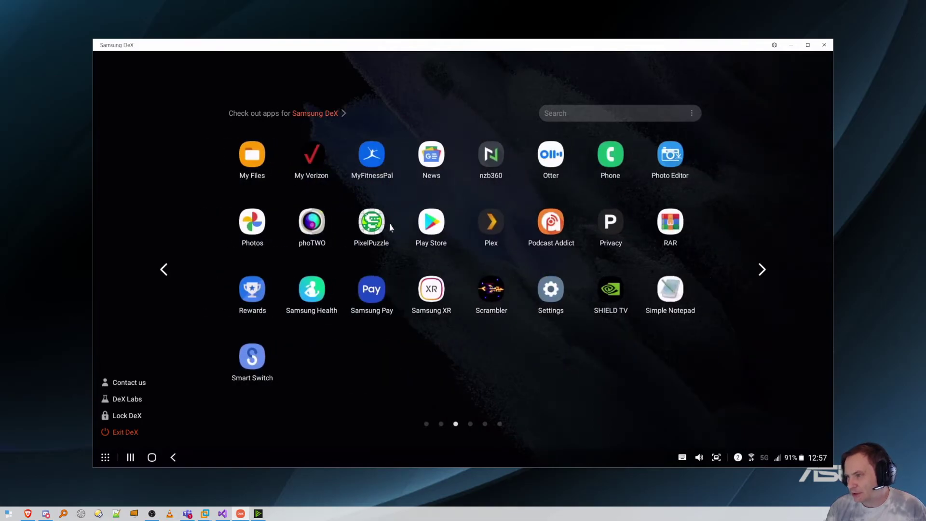
left_click(432, 154)
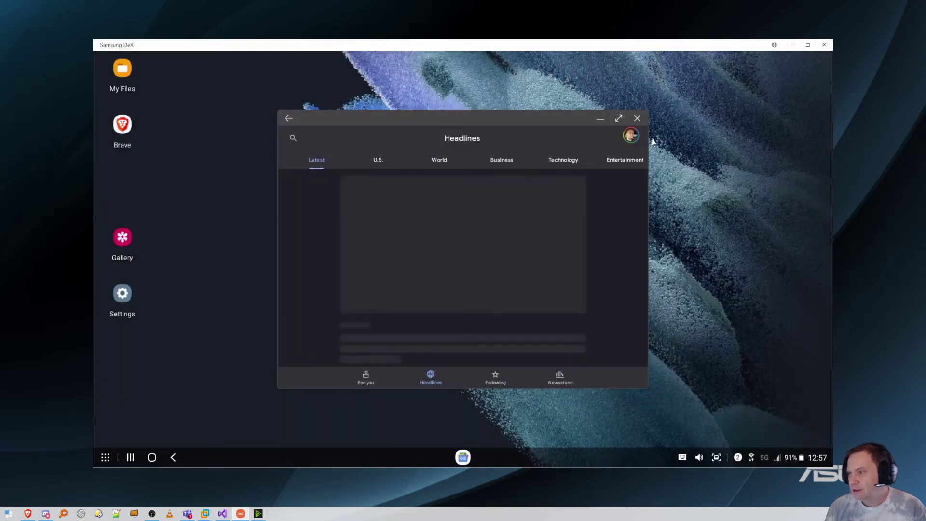
left_click(620, 120)
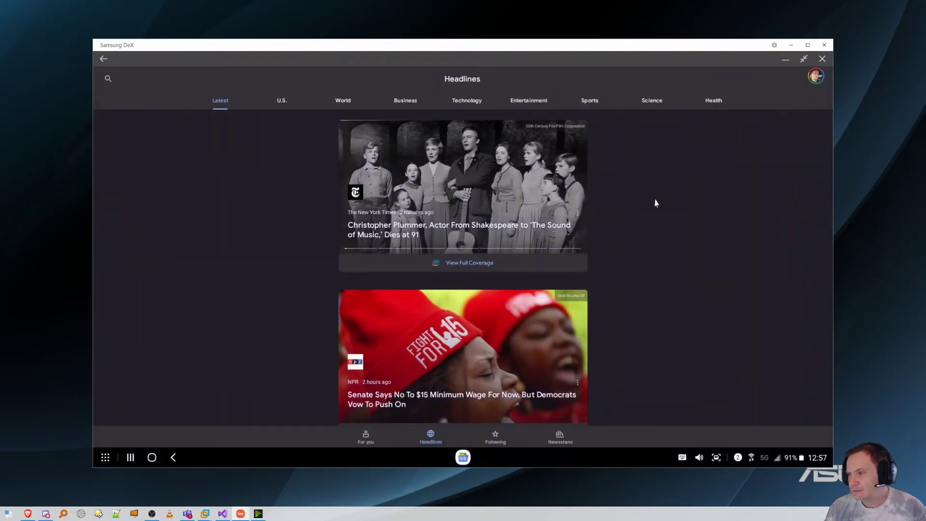
left_click(272, 100)
scroll(672, 186, "down", 3)
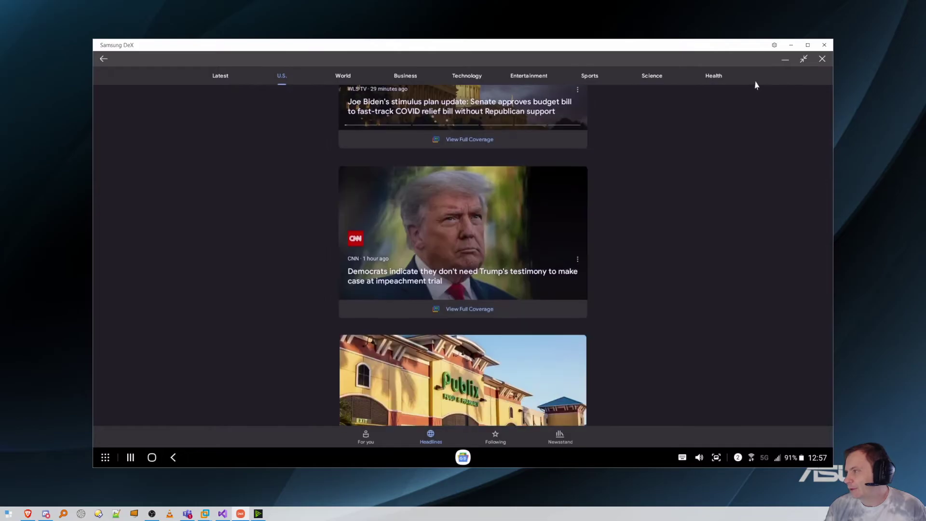
left_click(803, 60)
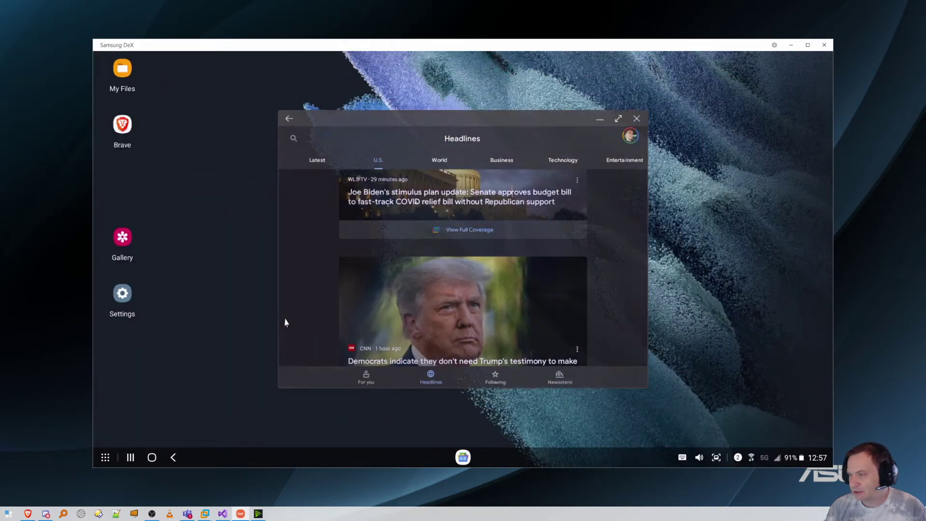
left_click(105, 457)
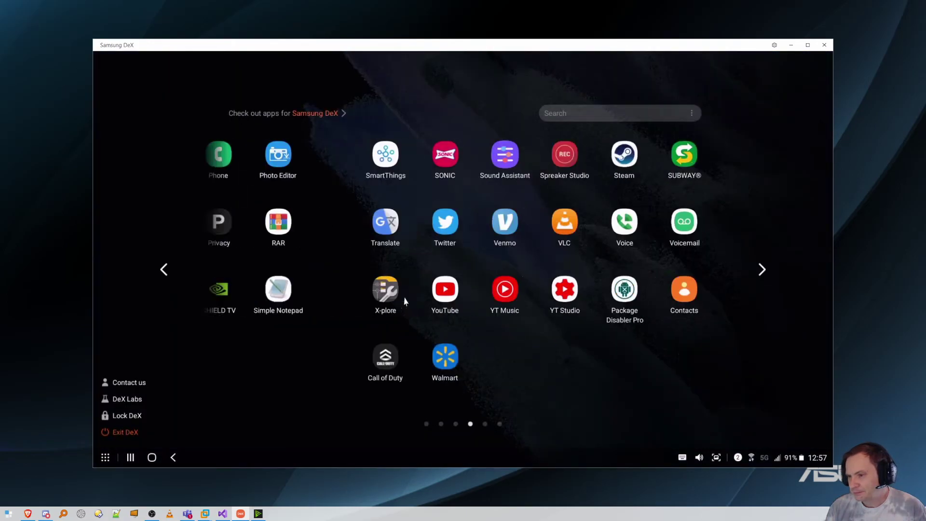
left_click(271, 298)
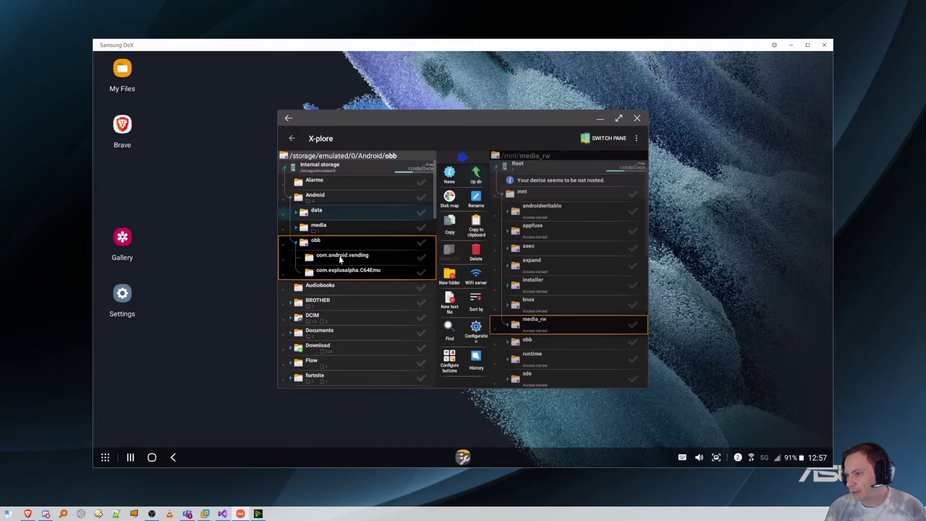
left_click(636, 120)
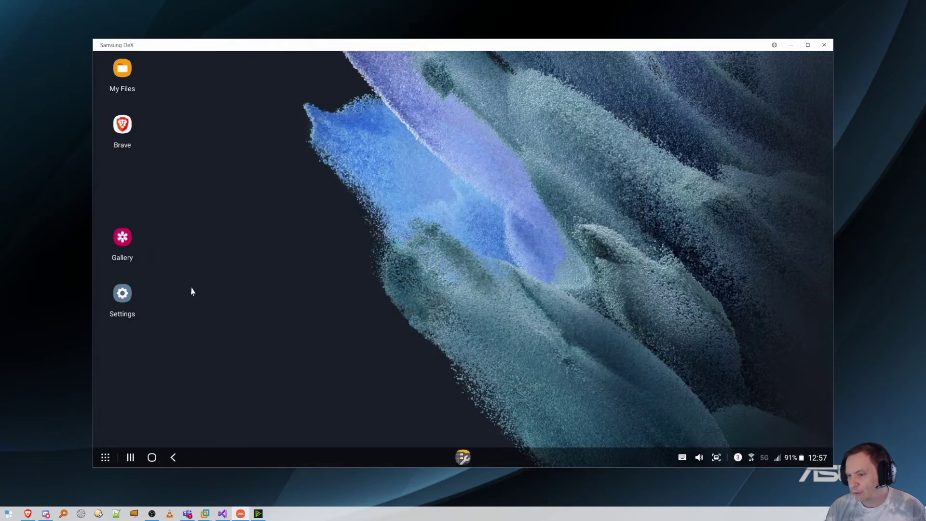
Briefly show and dismiss the quick settings panel from the DeX taskbar.
left_click(150, 461)
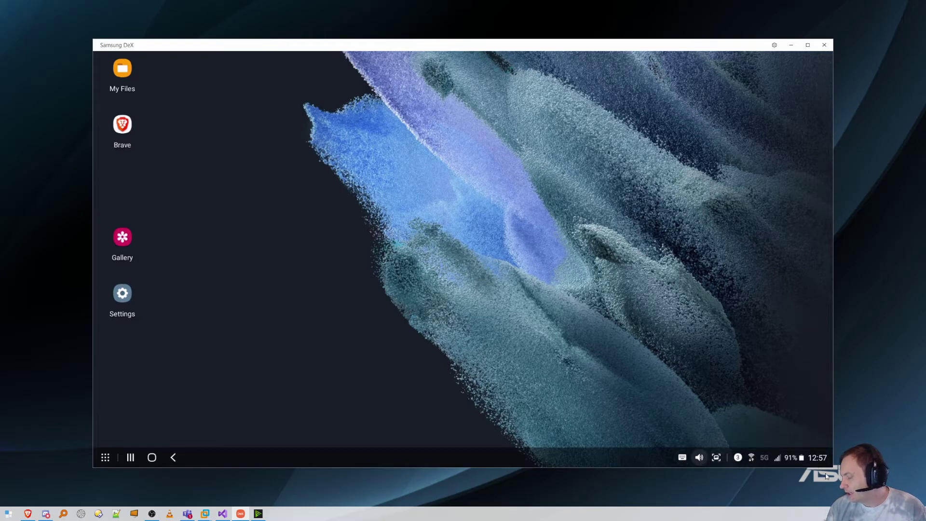
left_click(764, 463)
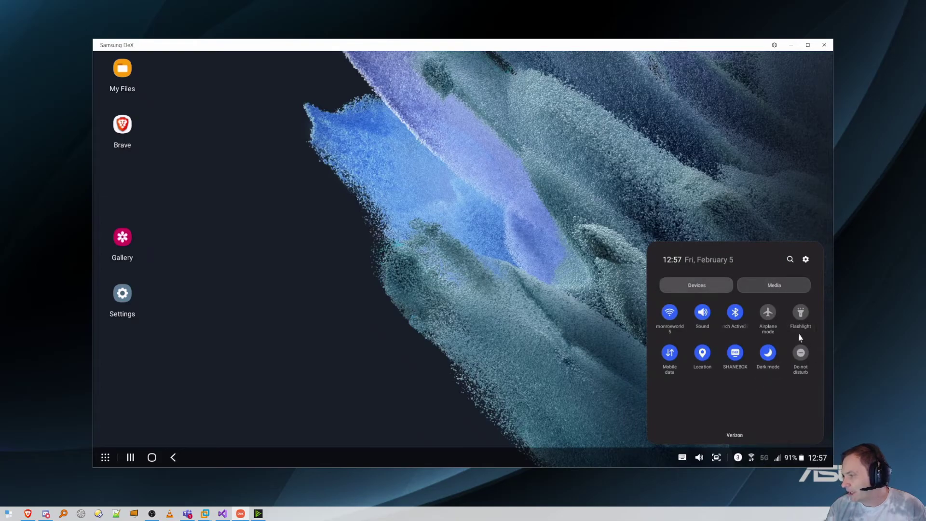
left_click(232, 258)
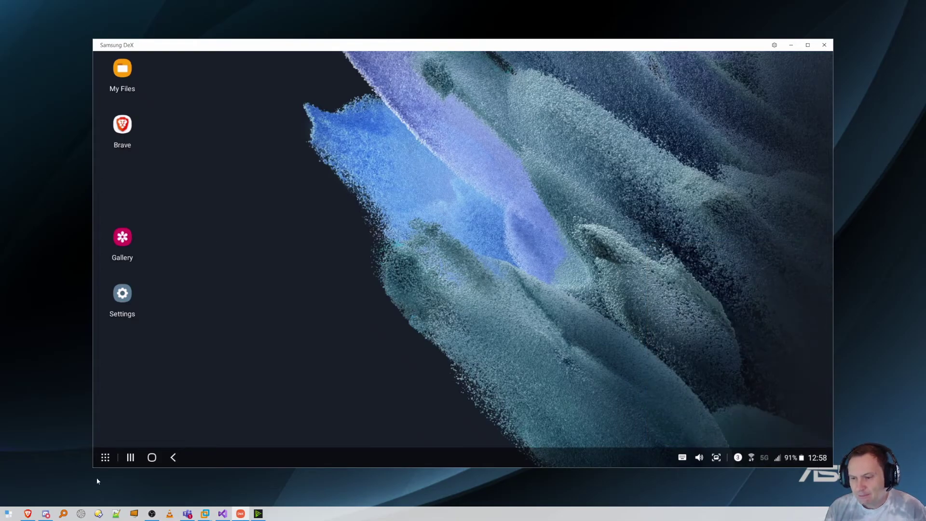
Show the installed-apps drawer and page right to the SmartThings–Walmart page.
left_click(102, 457)
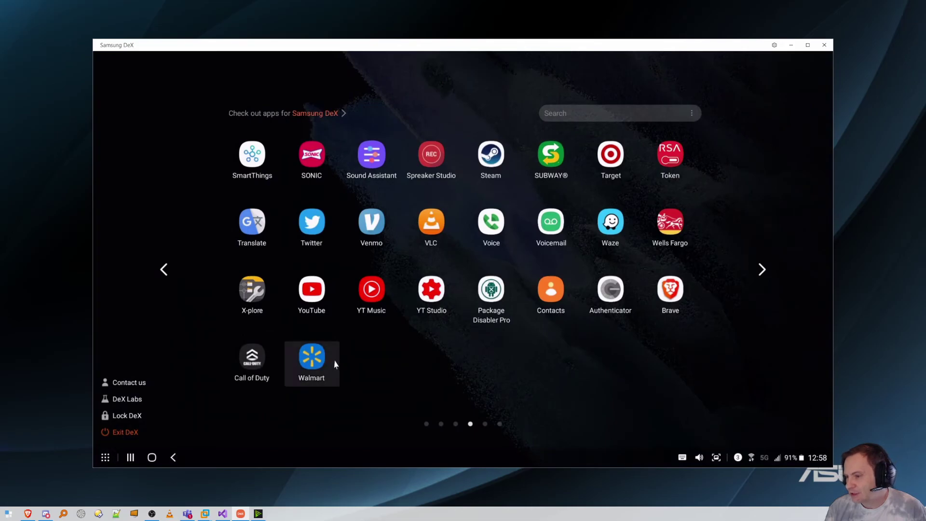
left_click(761, 271)
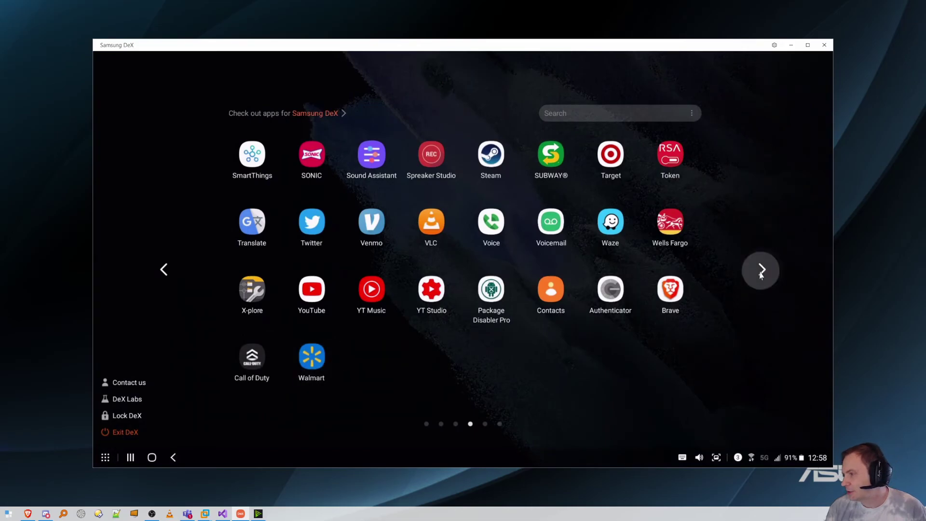